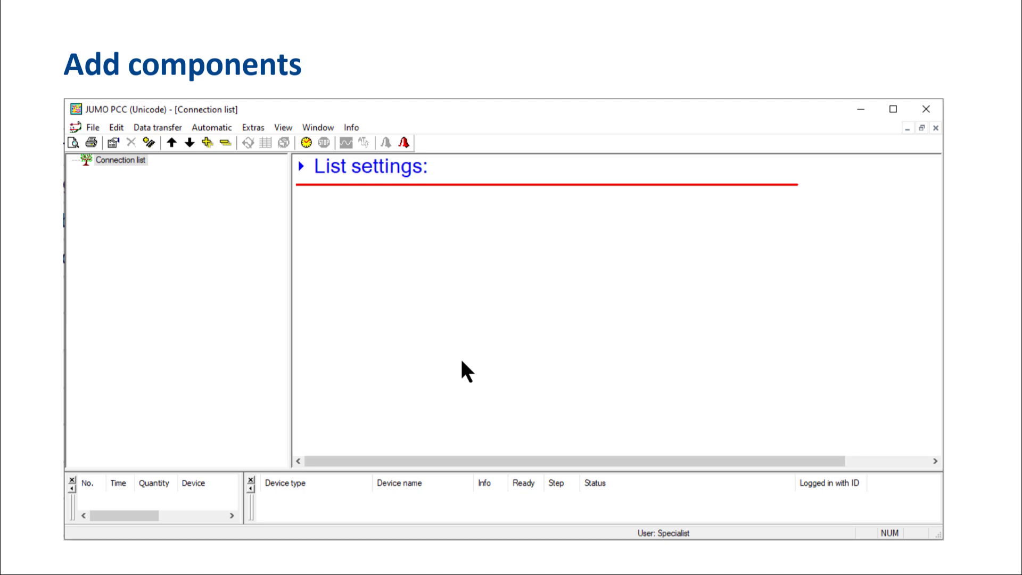
- Start a new device connection for JUMO LOGOSCREEN 6xx/7xx version 323.xx.xx with the presetting "Setup or ring memory via TCP/IP"
click(152, 142)
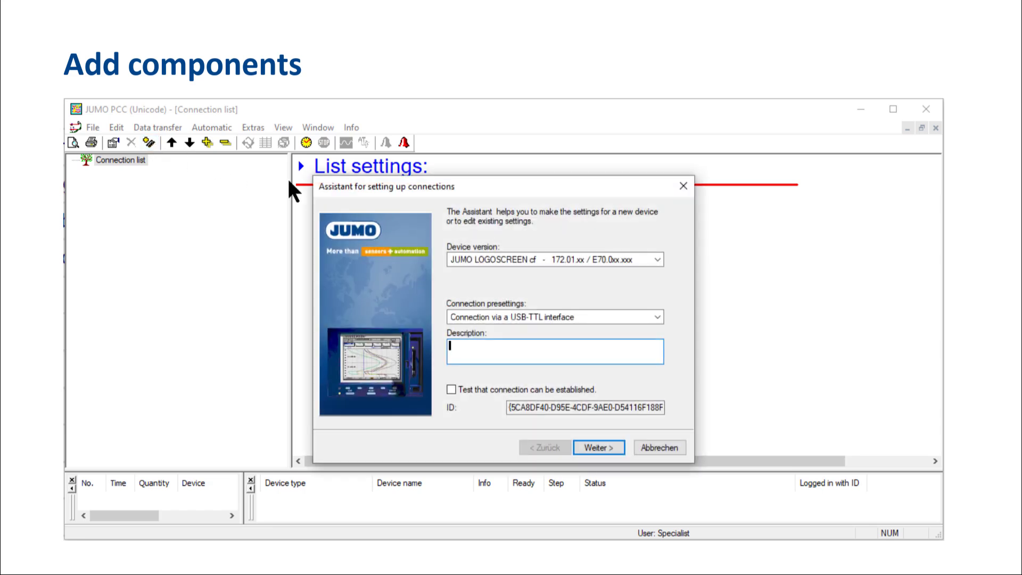
click(655, 254)
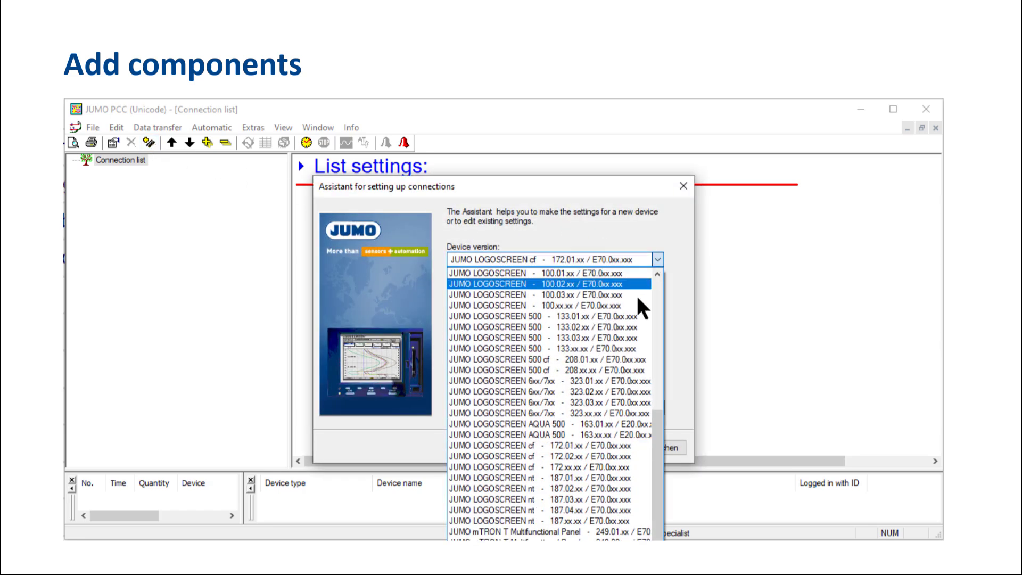
click(621, 411)
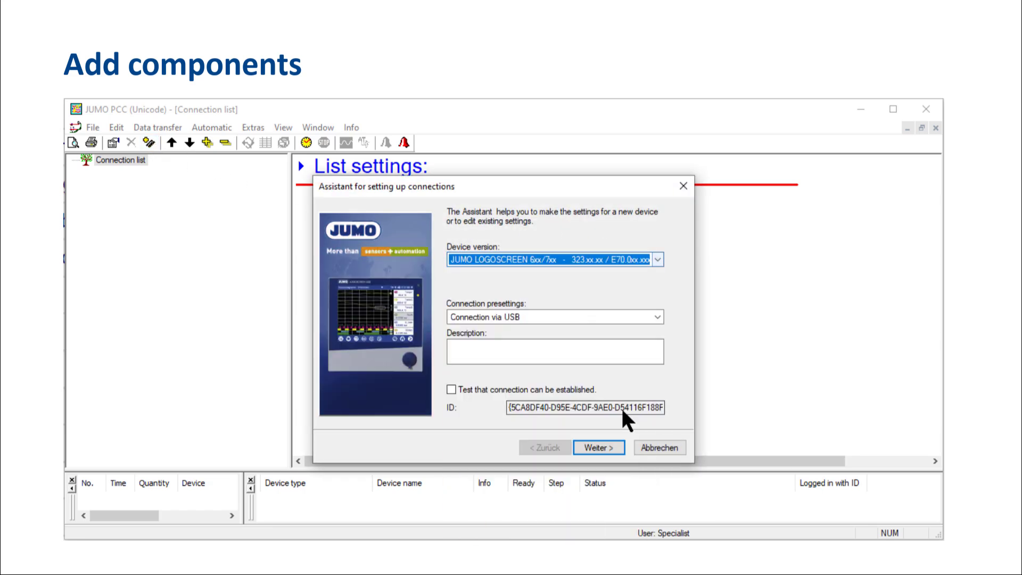
click(657, 317)
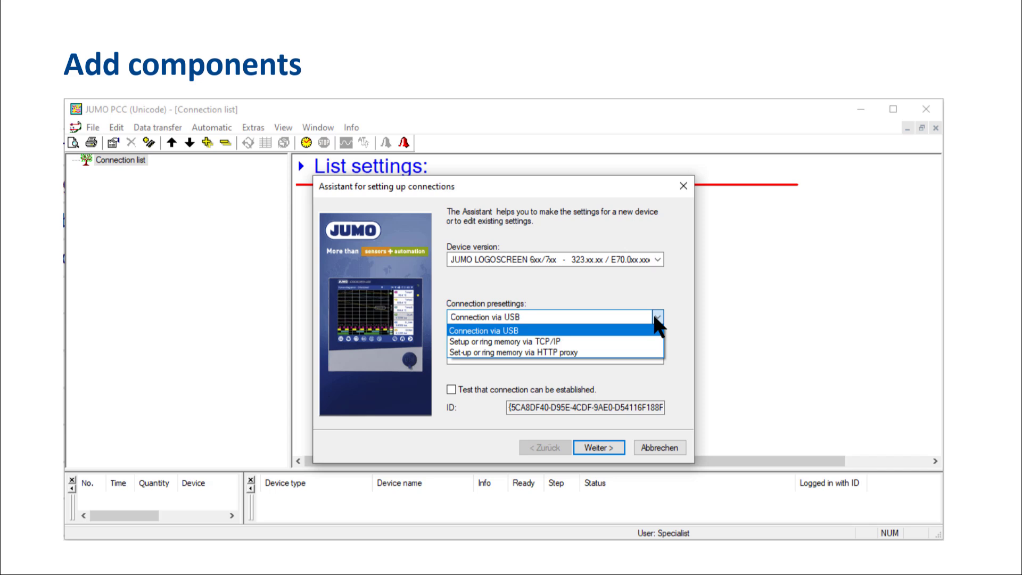
click(646, 340)
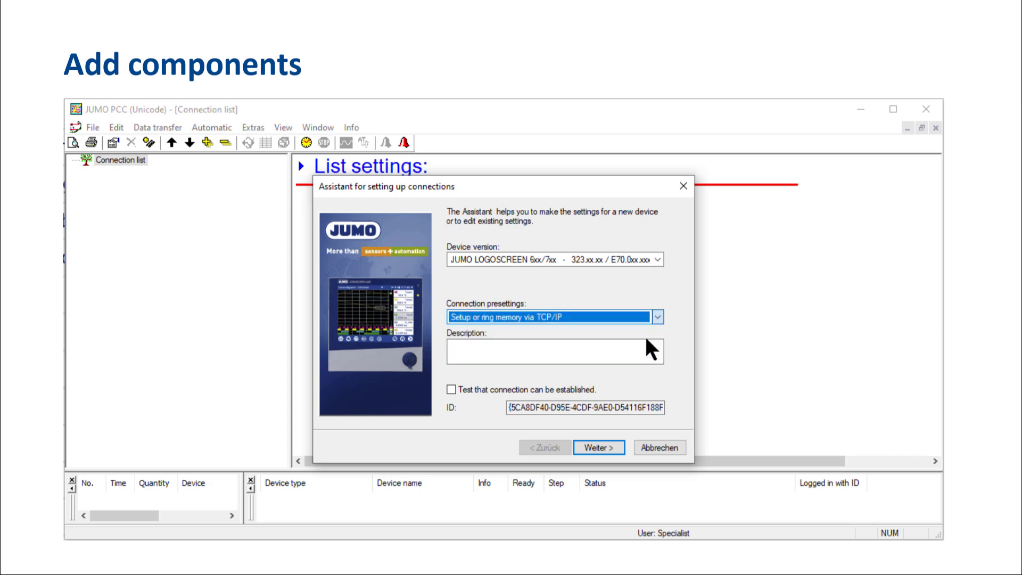
click(612, 450)
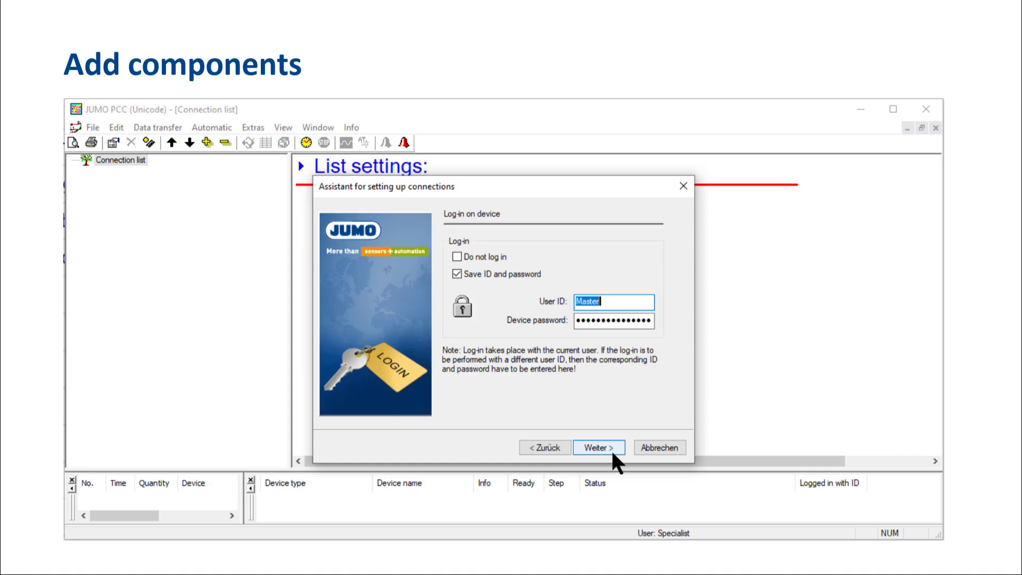
- Accept the preset device log-in and set the device's IP address to 192.168.178.59
click(610, 445)
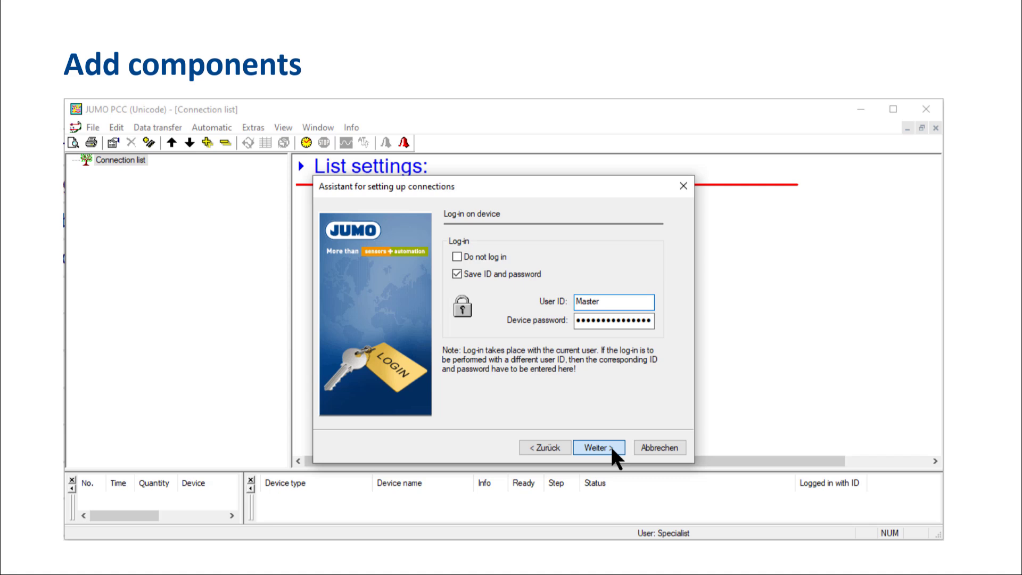
click(610, 445)
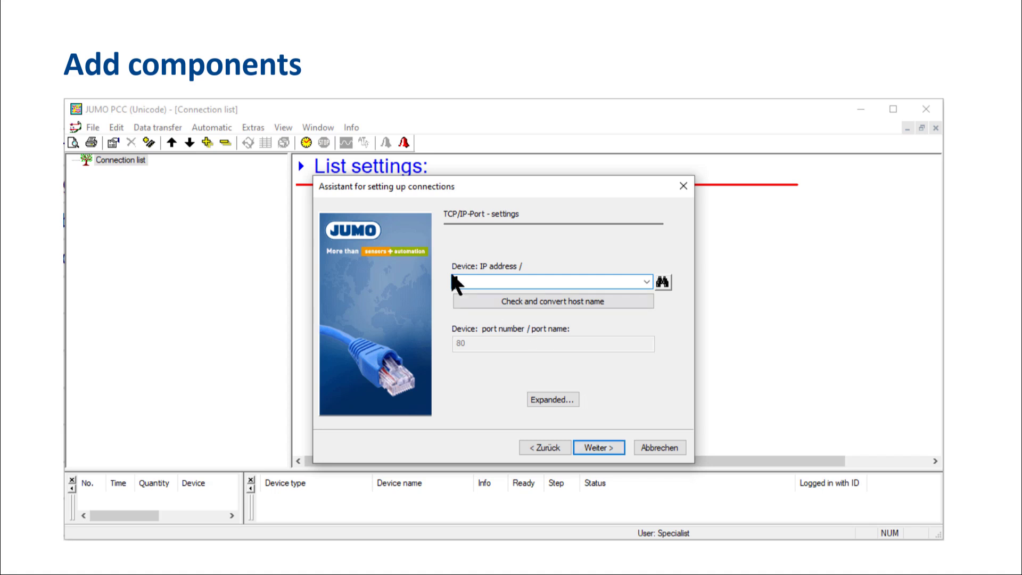
click(466, 277)
text(192.168.178.59)
click(600, 448)
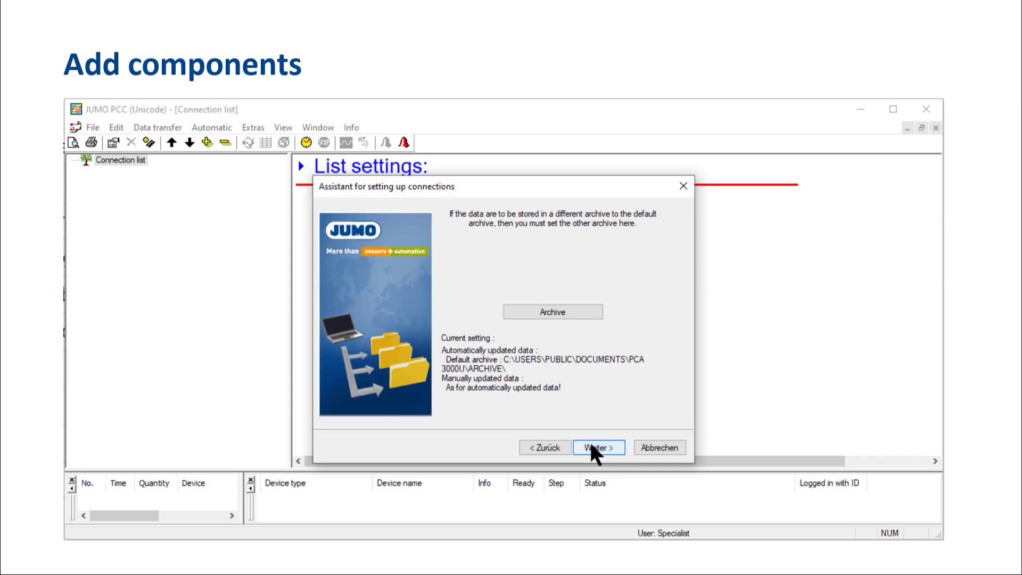
- Replace the standard archive path for automatically read data with the archive file Measuring_station.177 in the Archives folder
click(560, 310)
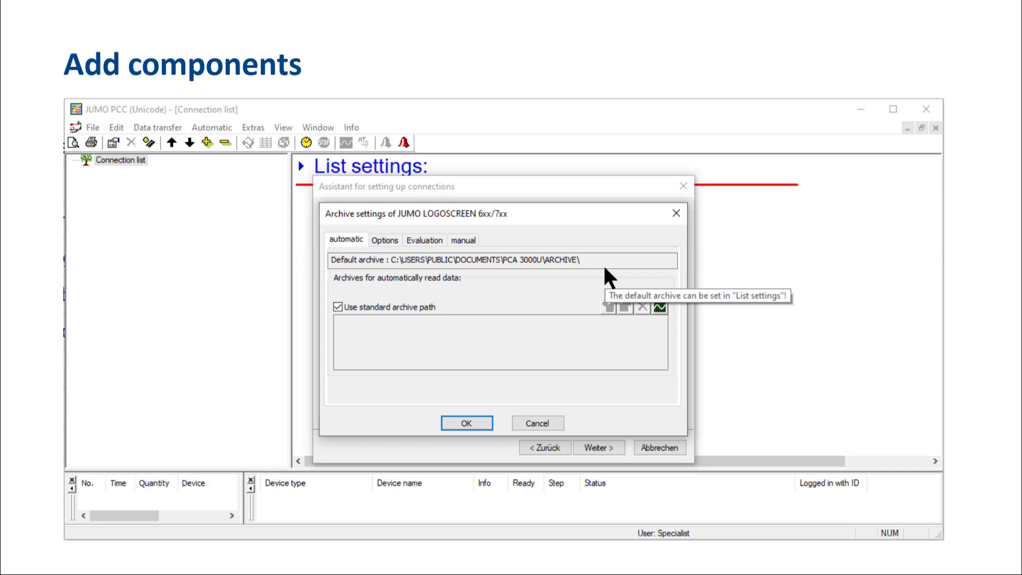
click(337, 307)
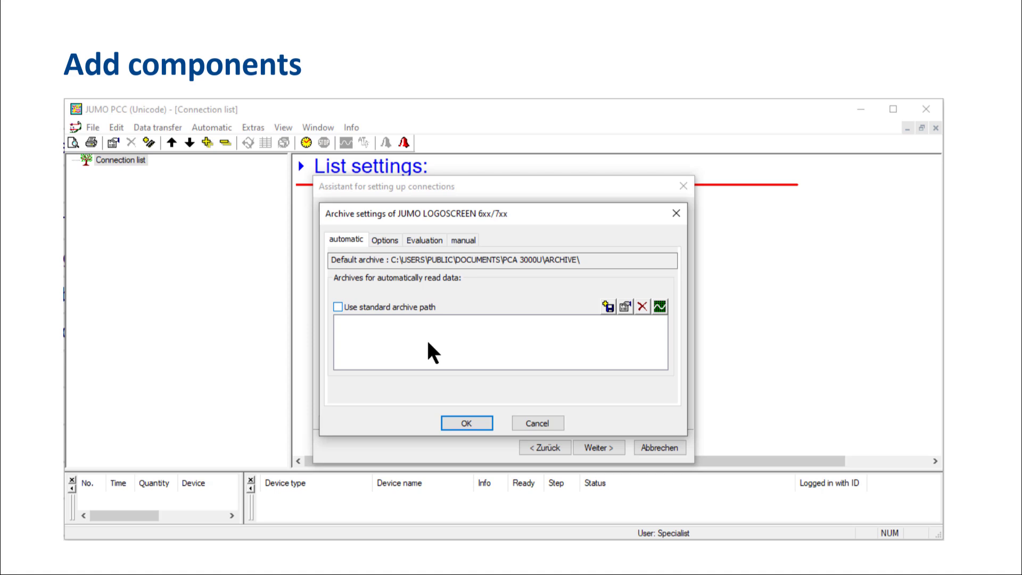
click(608, 305)
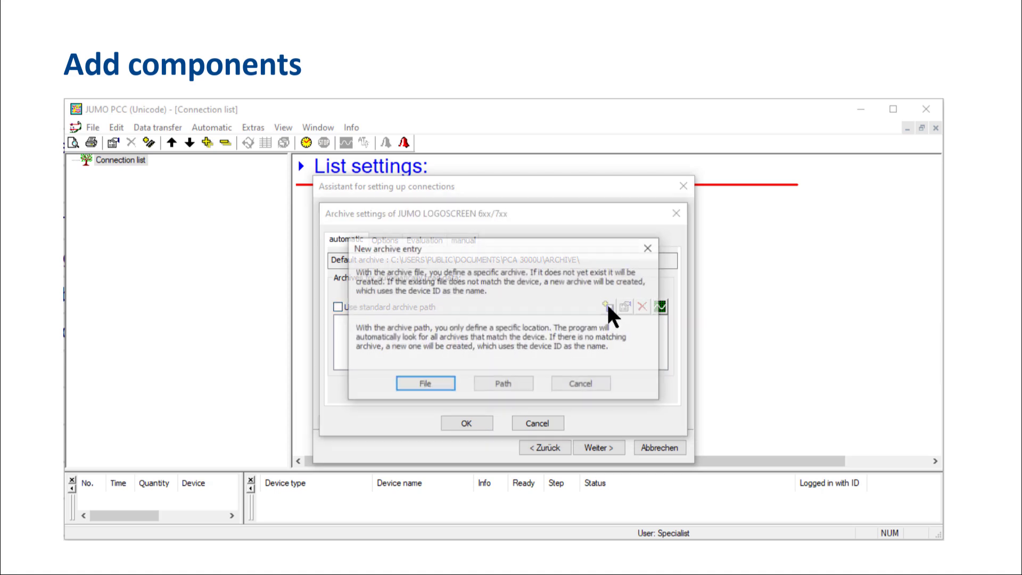
click(439, 385)
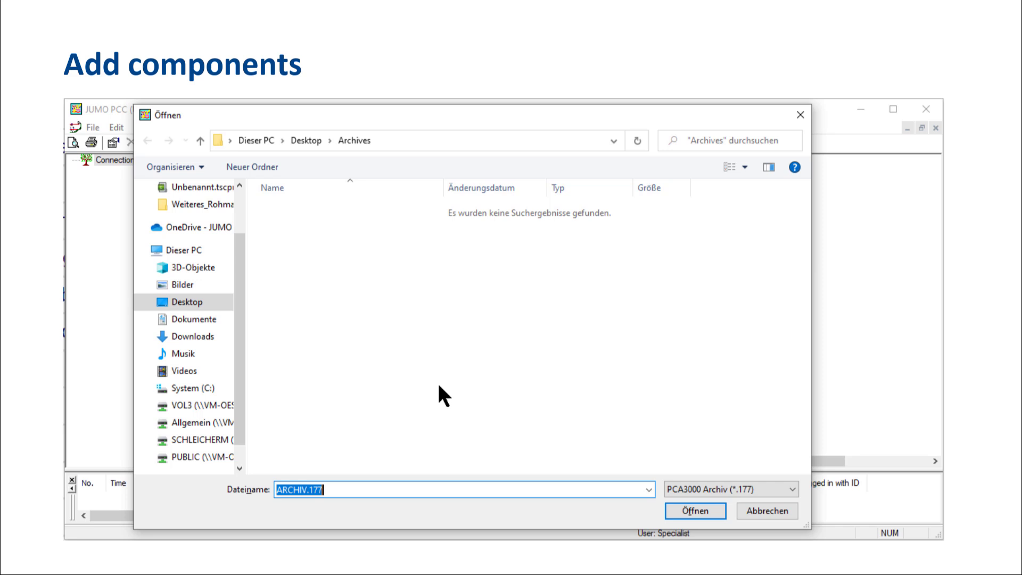
text(Measuring_station.177)
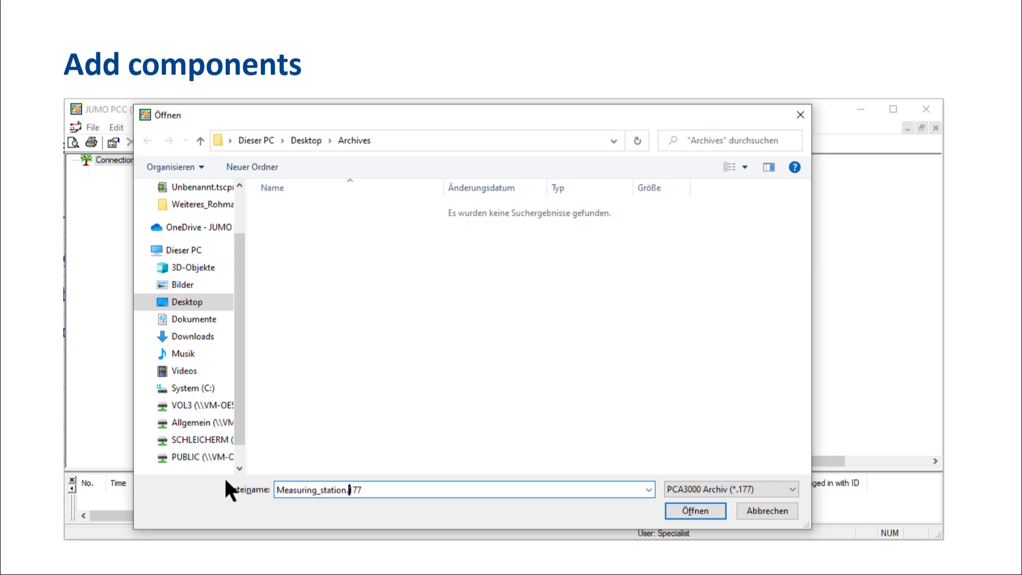
click(686, 512)
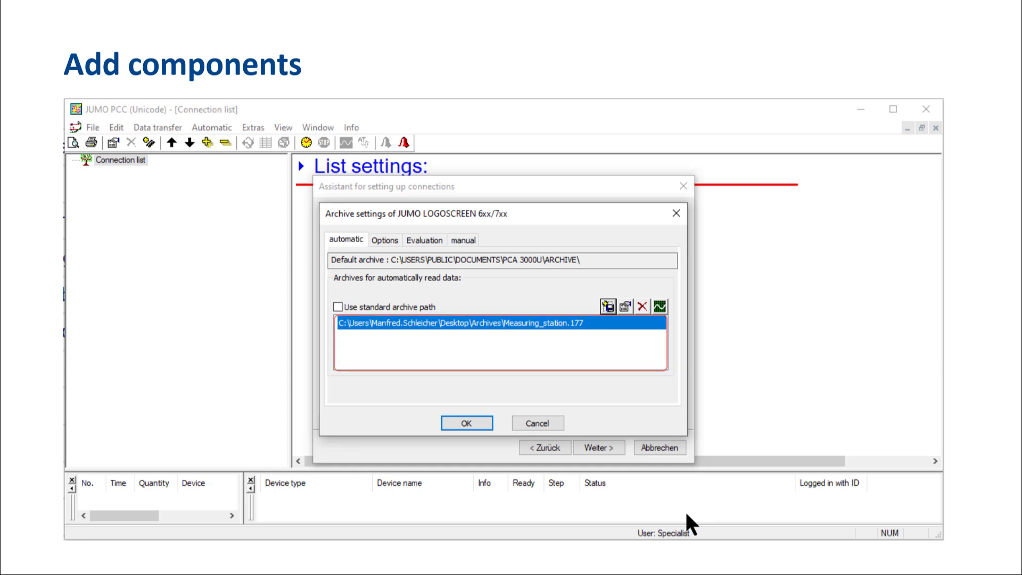
click(480, 424)
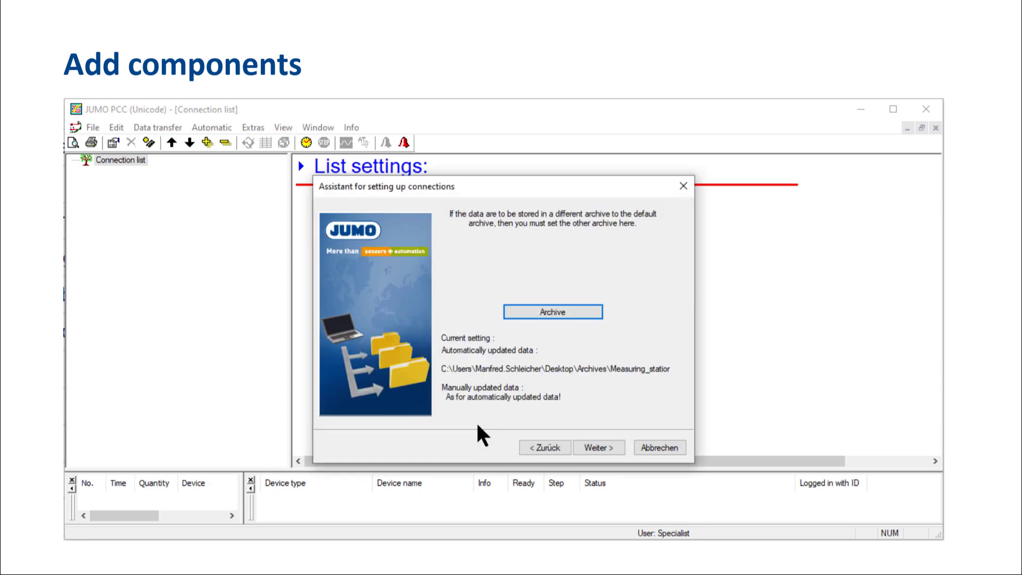
click(612, 447)
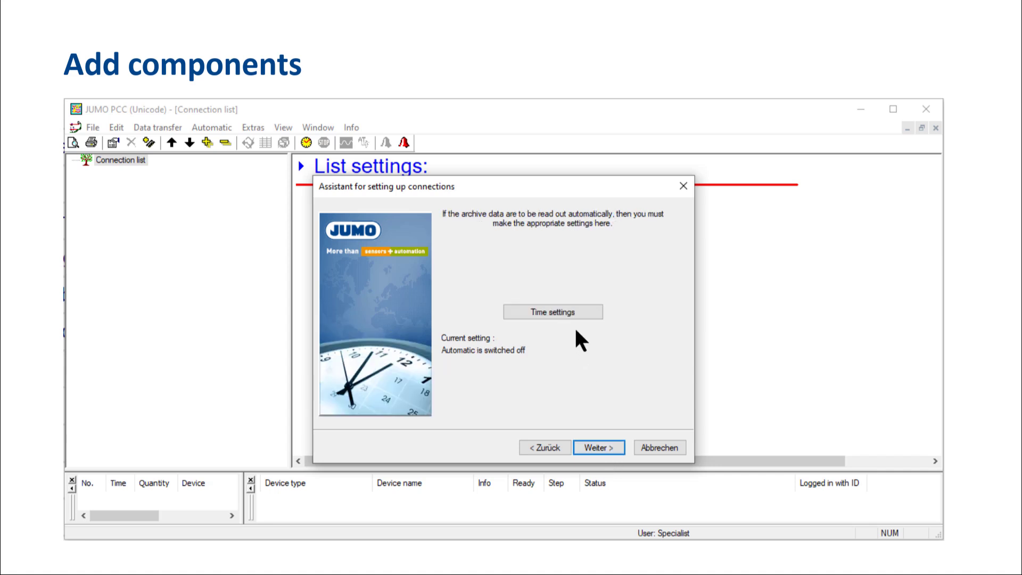
- Set the automatic archive update to Daily at 06:00:00 in the device's time settings
click(566, 308)
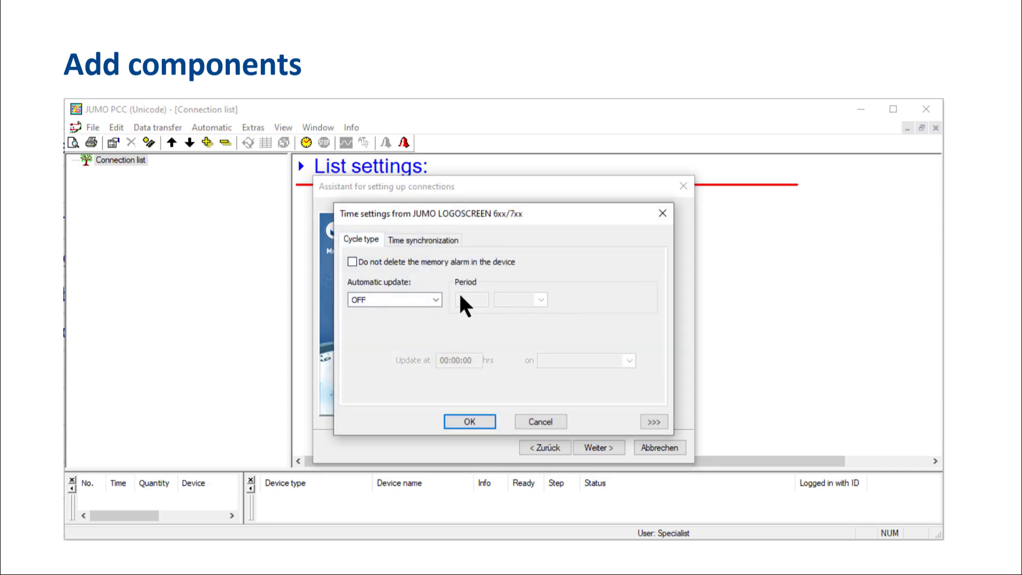
click(436, 300)
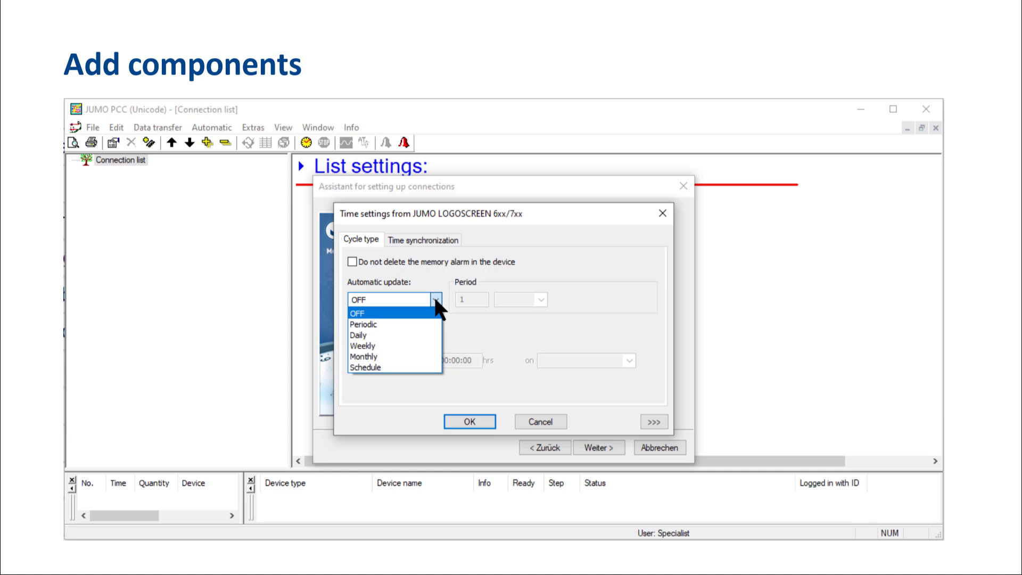
click(425, 331)
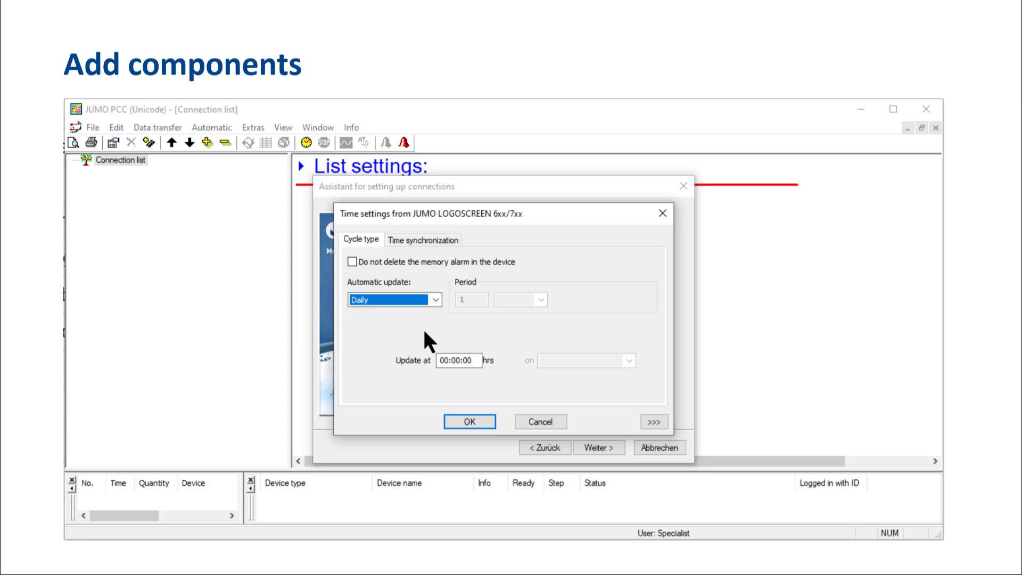
click(445, 360)
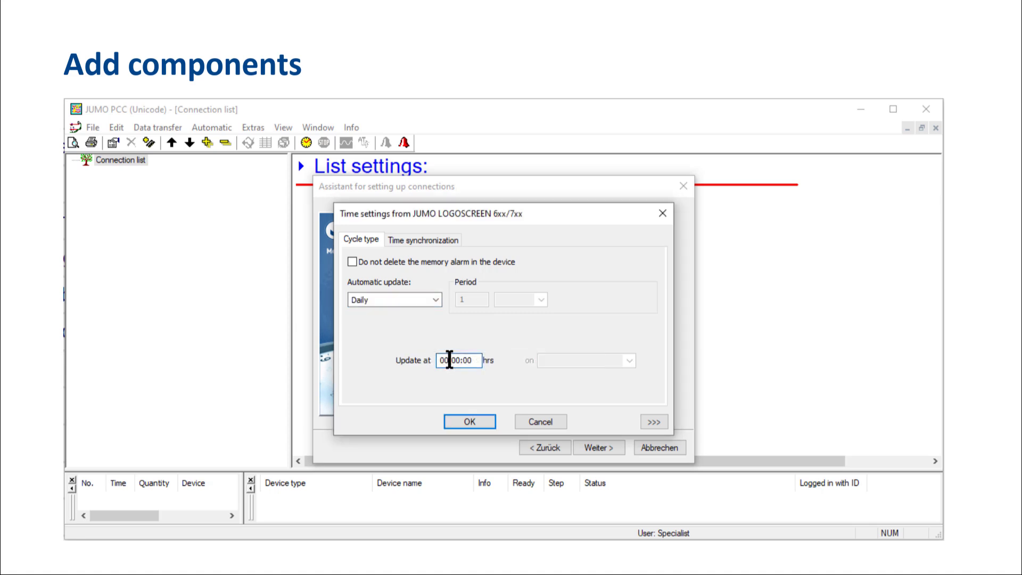
text(6)
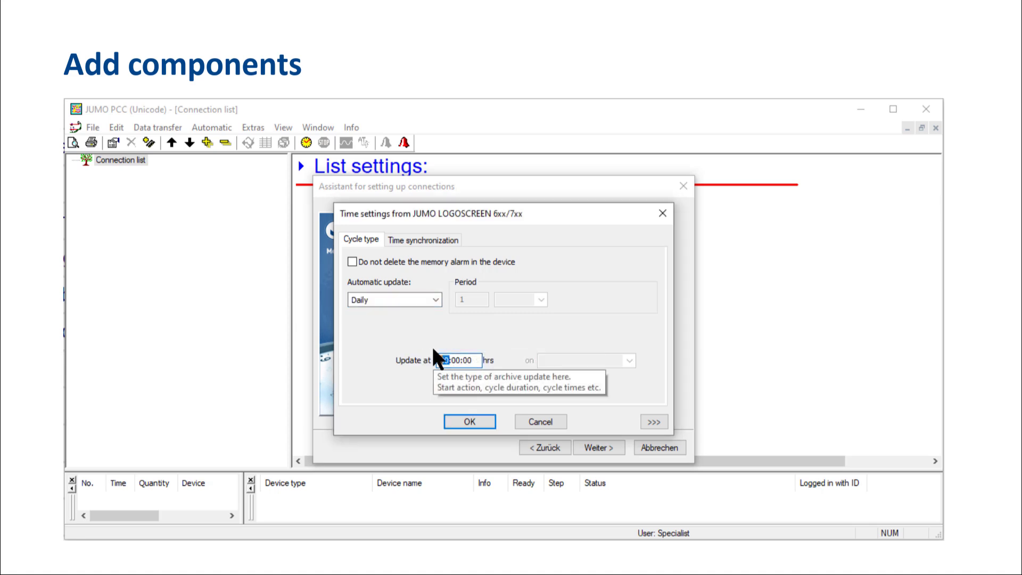
- Set the device time synchronization to Daily and finish the connection assistant
click(431, 239)
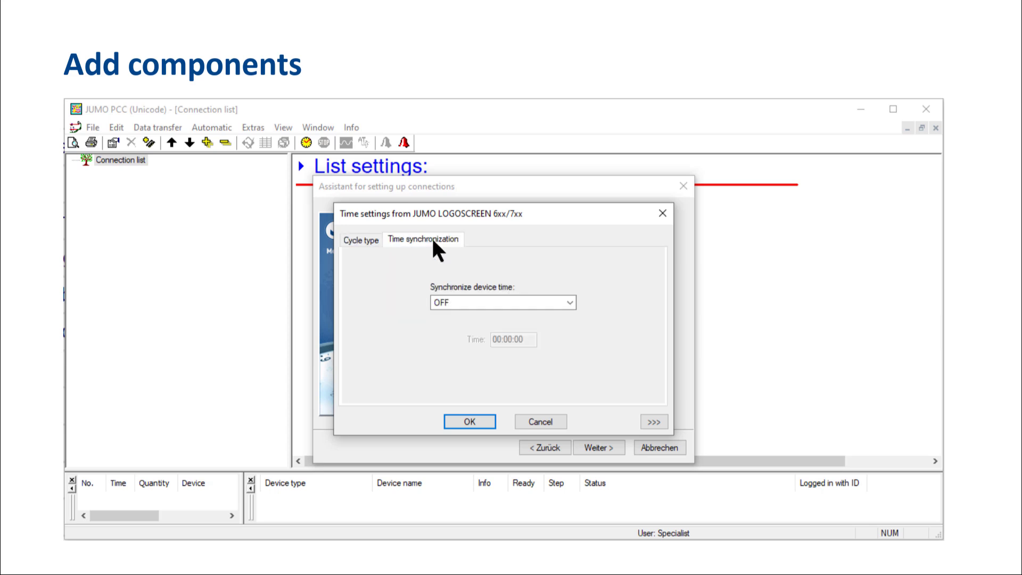
click(568, 301)
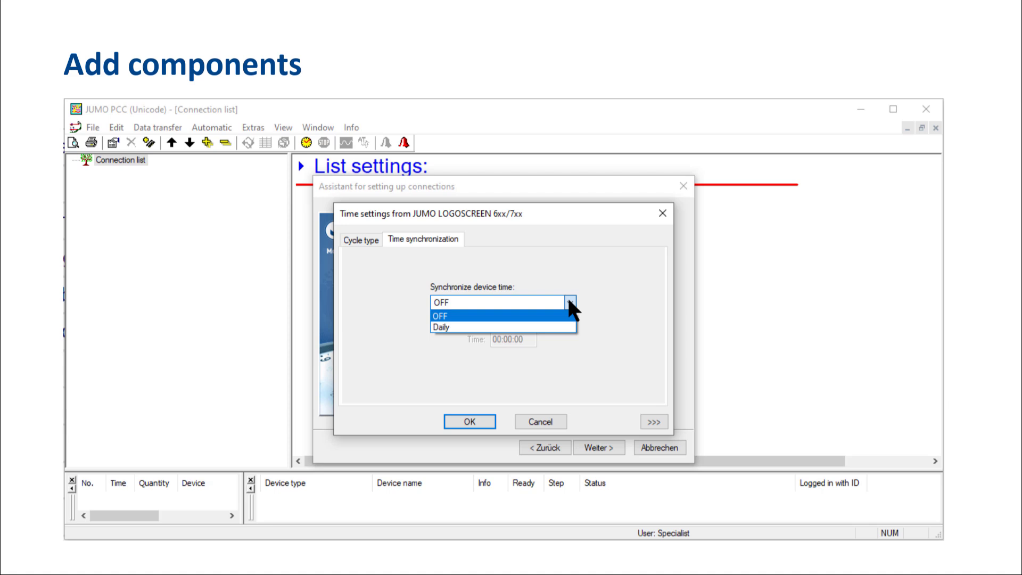
click(562, 326)
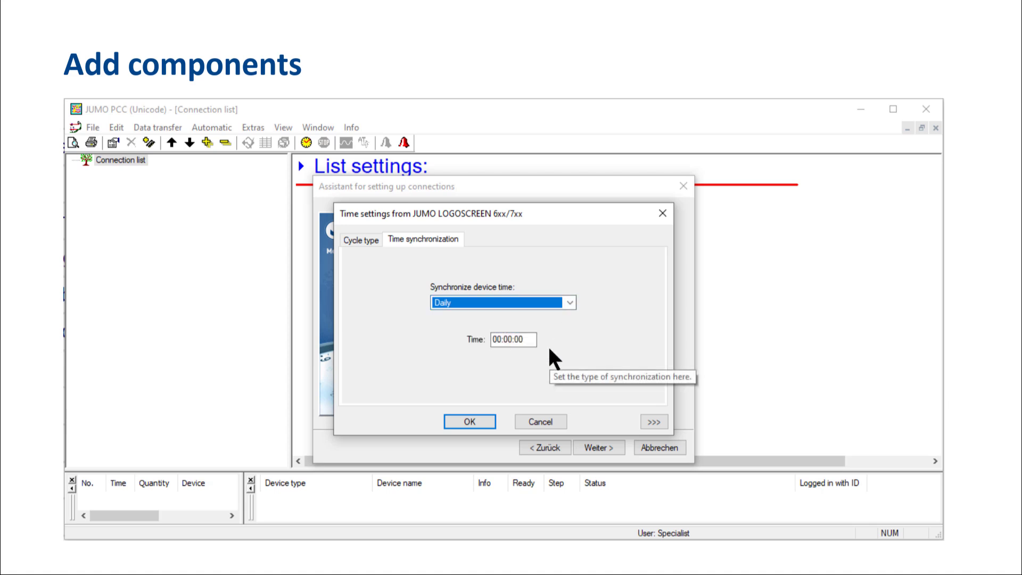
click(467, 421)
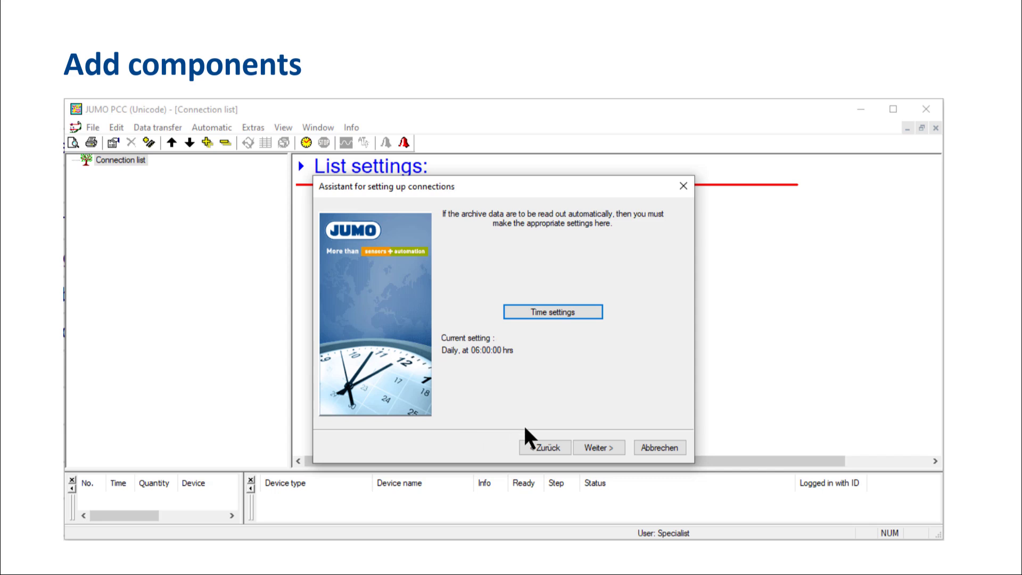
click(603, 447)
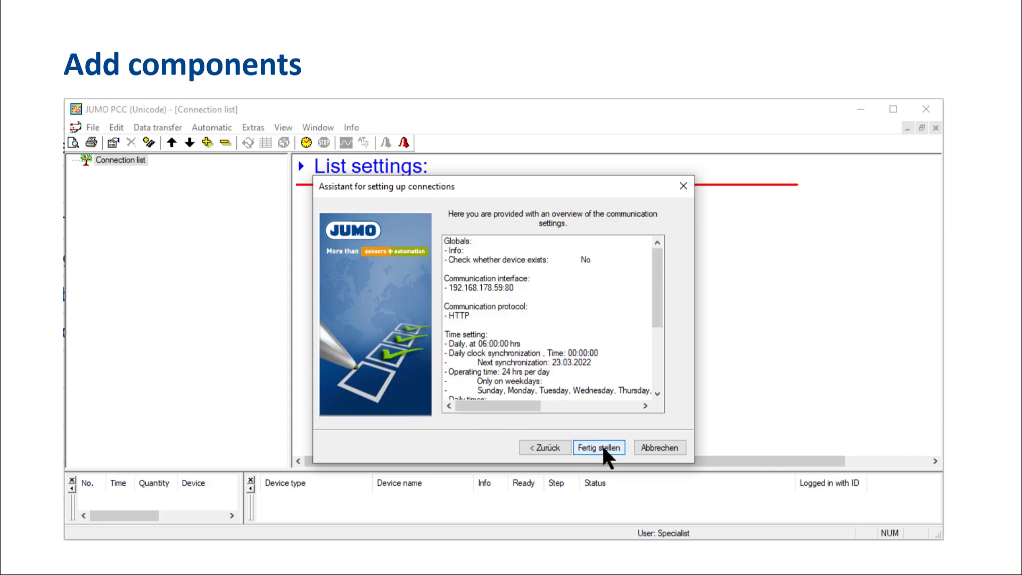
click(604, 448)
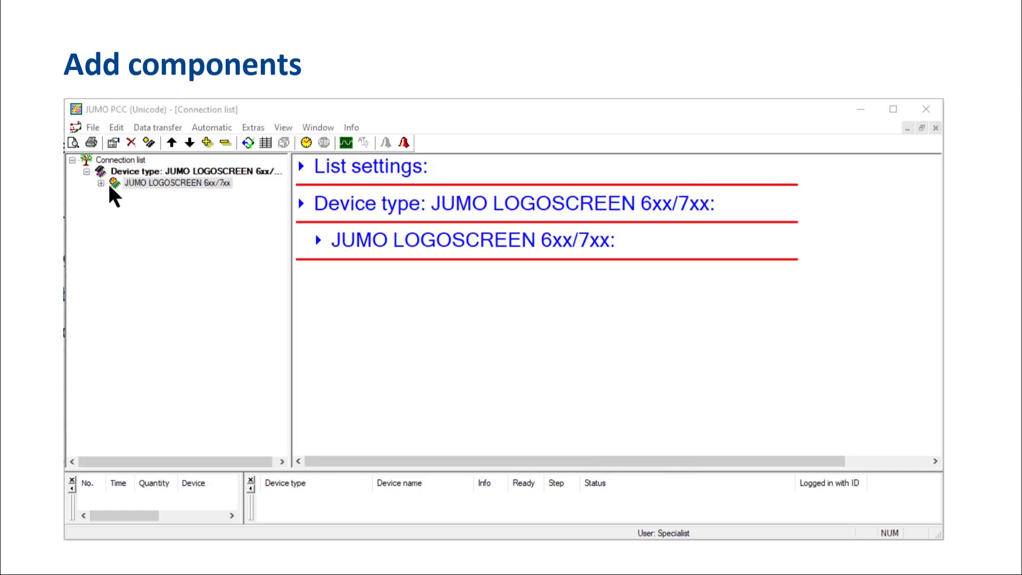
- Change the daily archive update time of the new JUMO LOGOSCREEN 6xx/7xx connection to 06:30:00
click(101, 183)
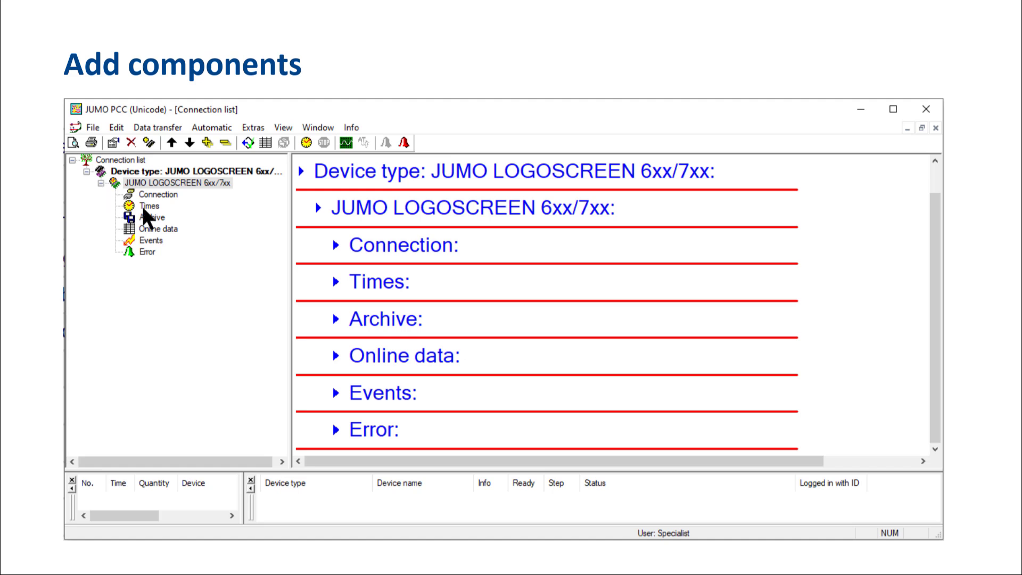
double_click(152, 205)
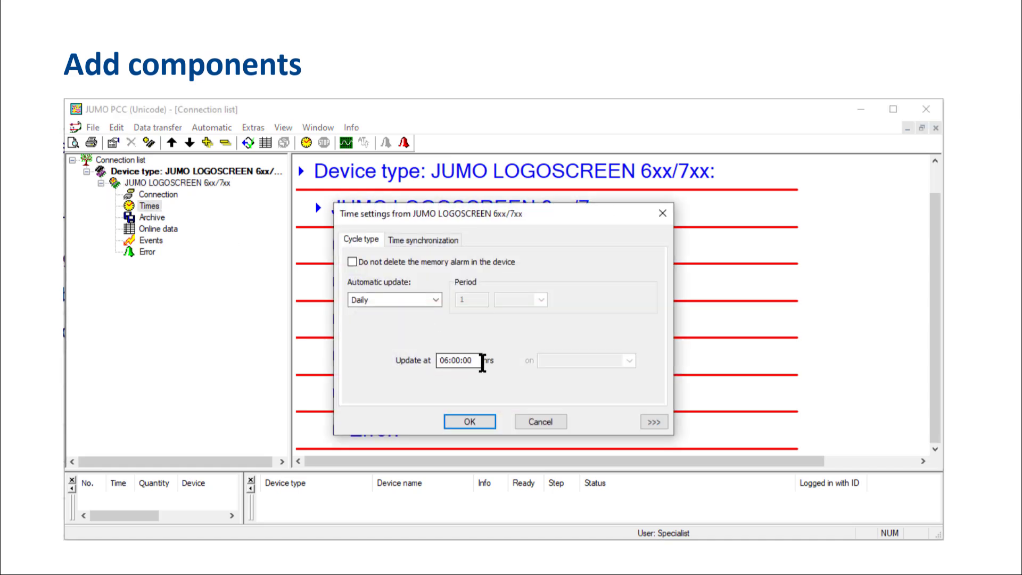
click(459, 360)
text(30)
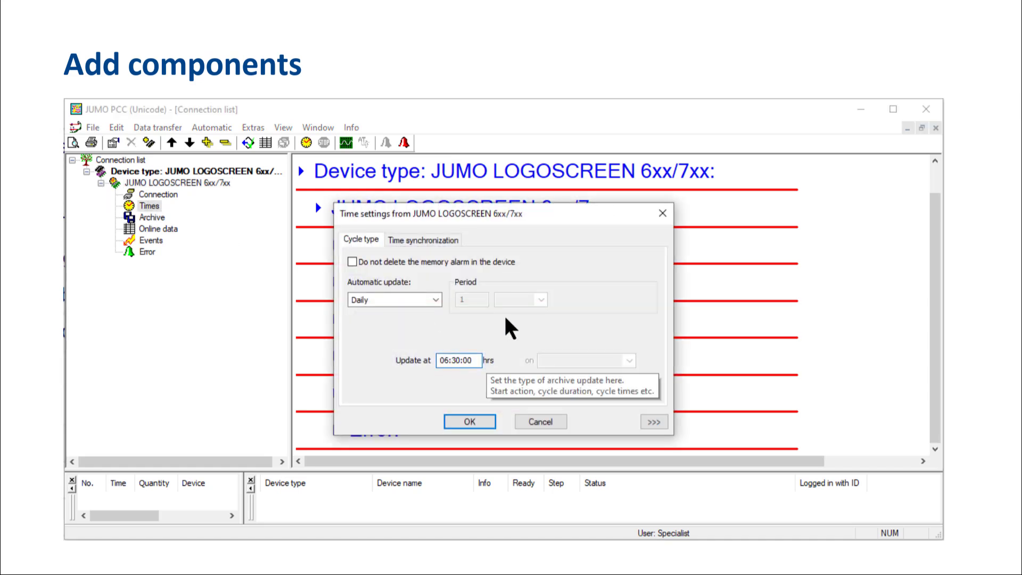
click(470, 421)
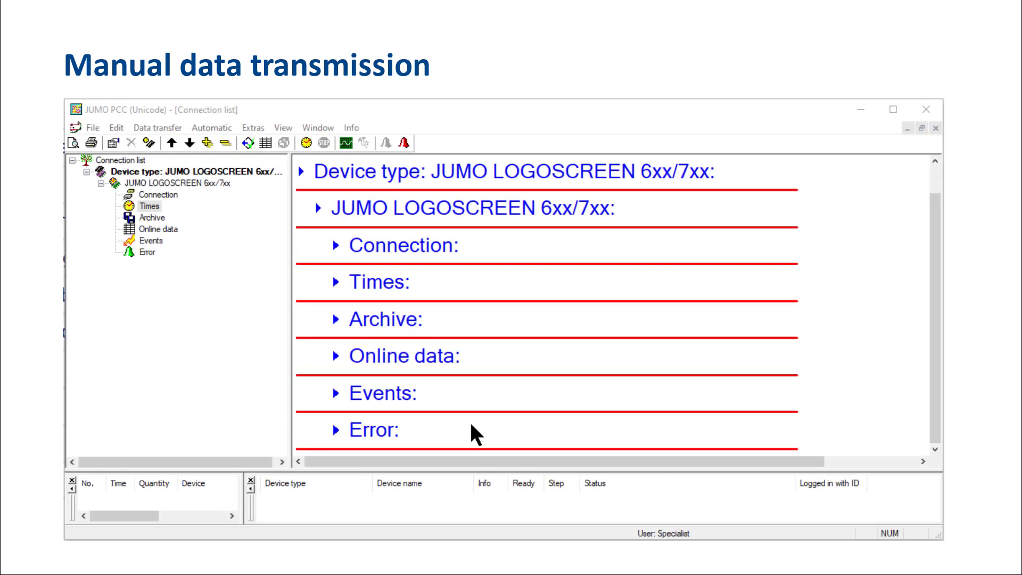
- Read out the LOGOSCREEN device's data manually and open the updated archive Measuring_station.177 in PCA3000 for evaluation
click(101, 183)
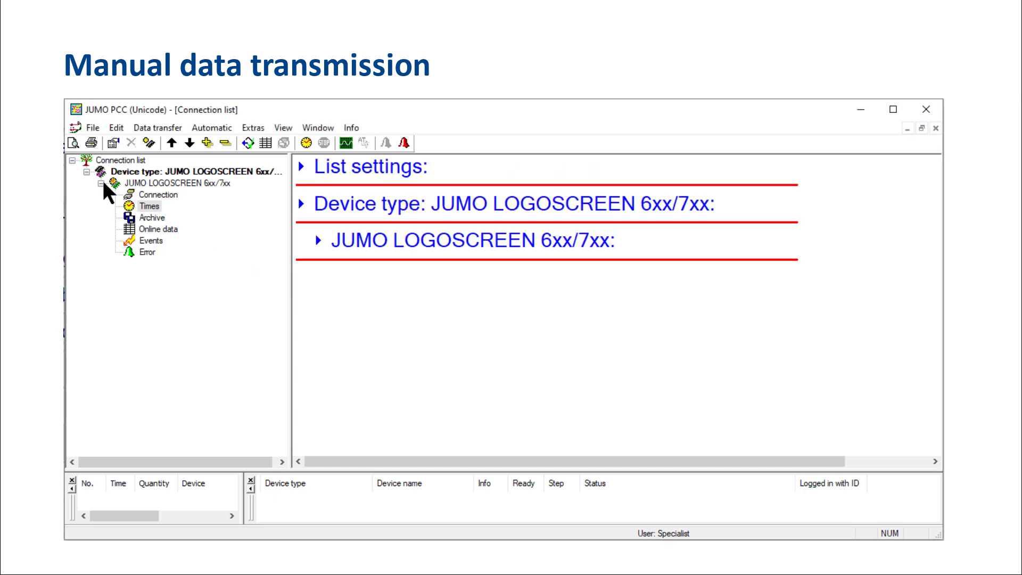
click(249, 143)
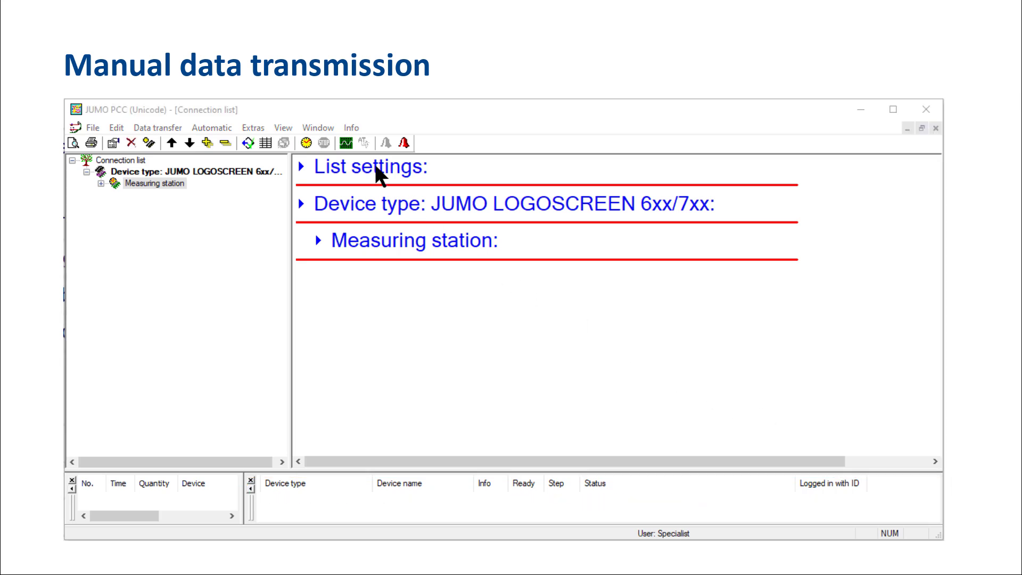
click(346, 143)
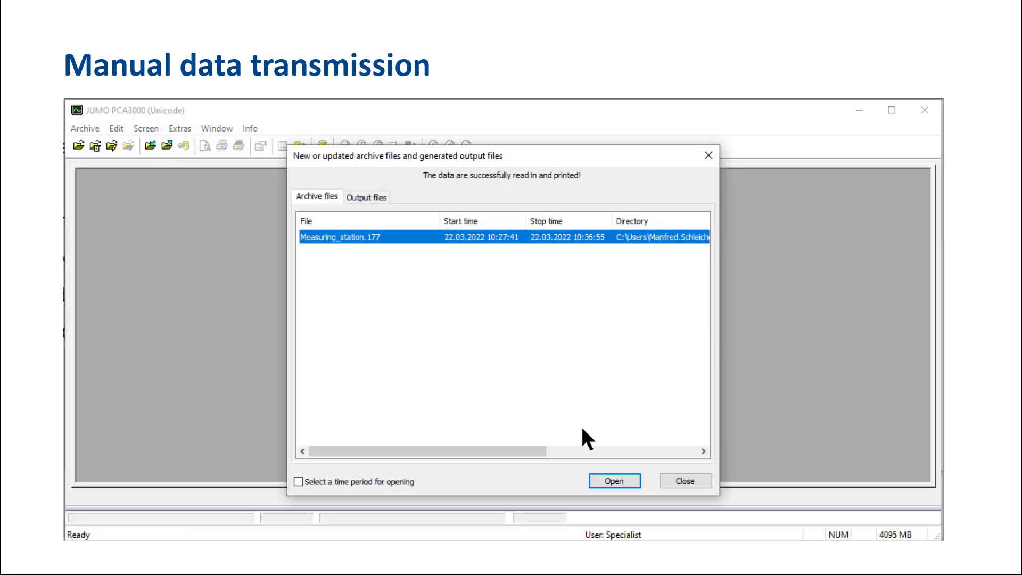
click(615, 481)
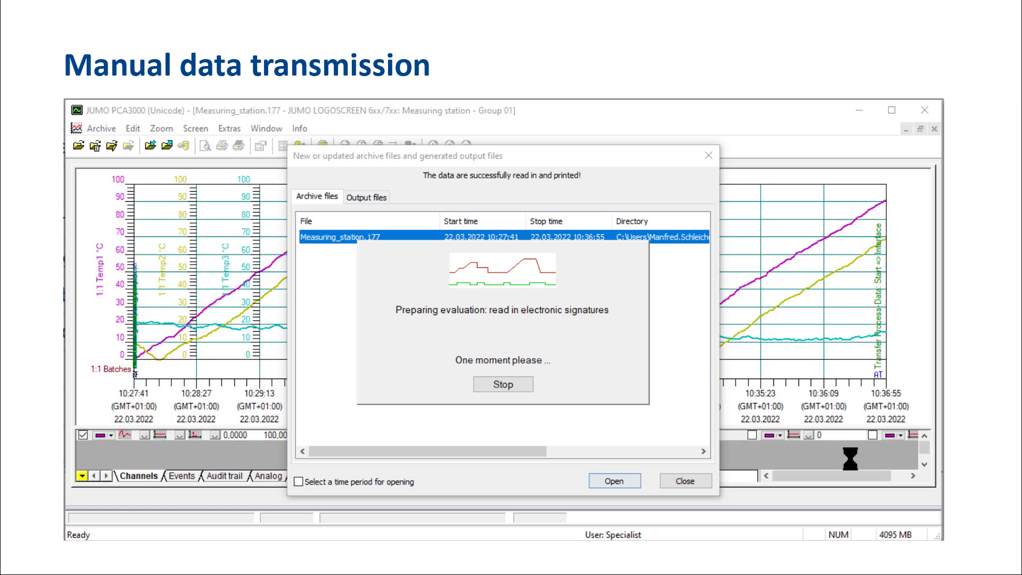
click(691, 481)
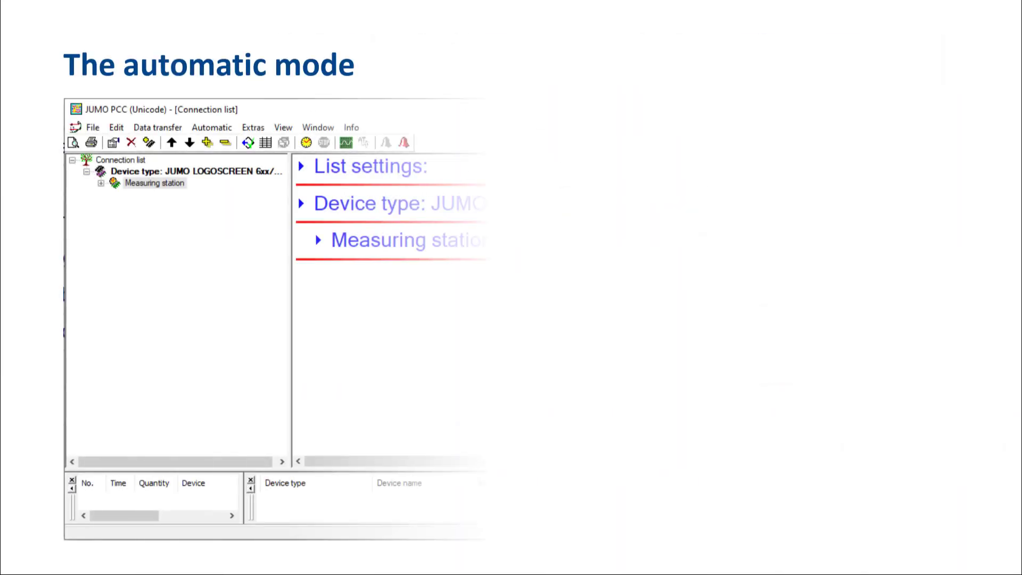
- Return to the PCC connection list and activate the automatic mode
click(212, 126)
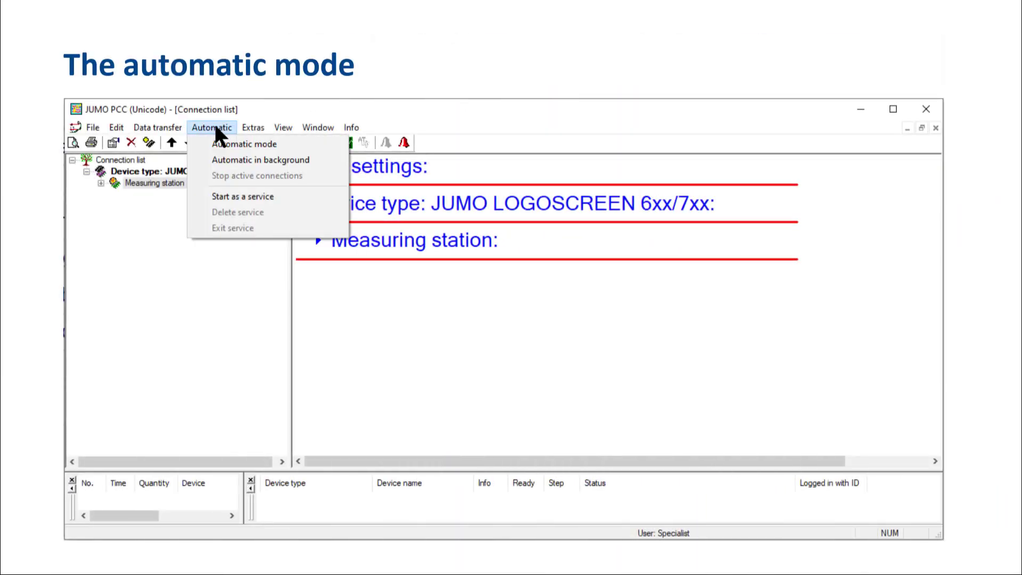
click(240, 141)
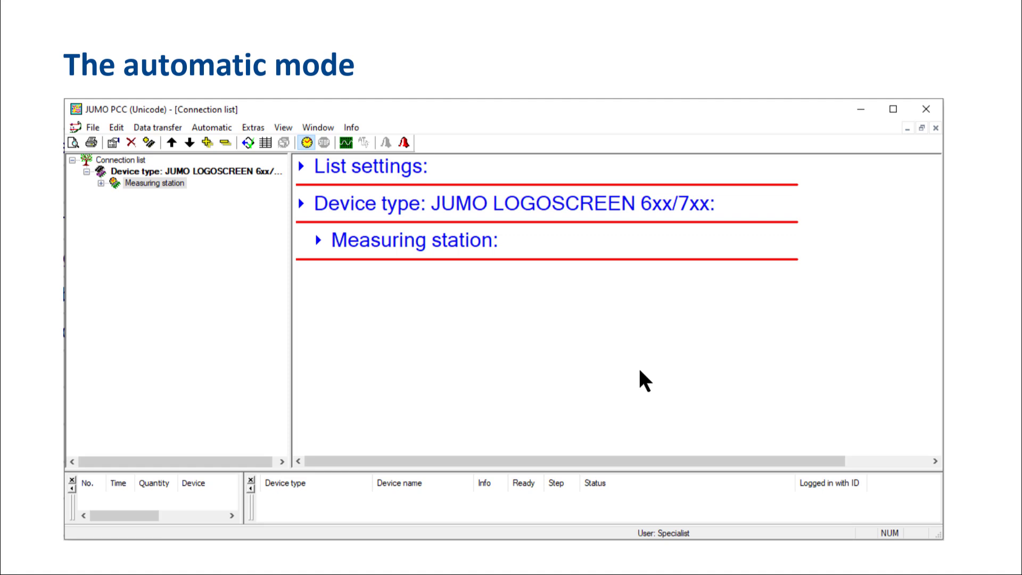
- Open the options for automatic operation
click(220, 126)
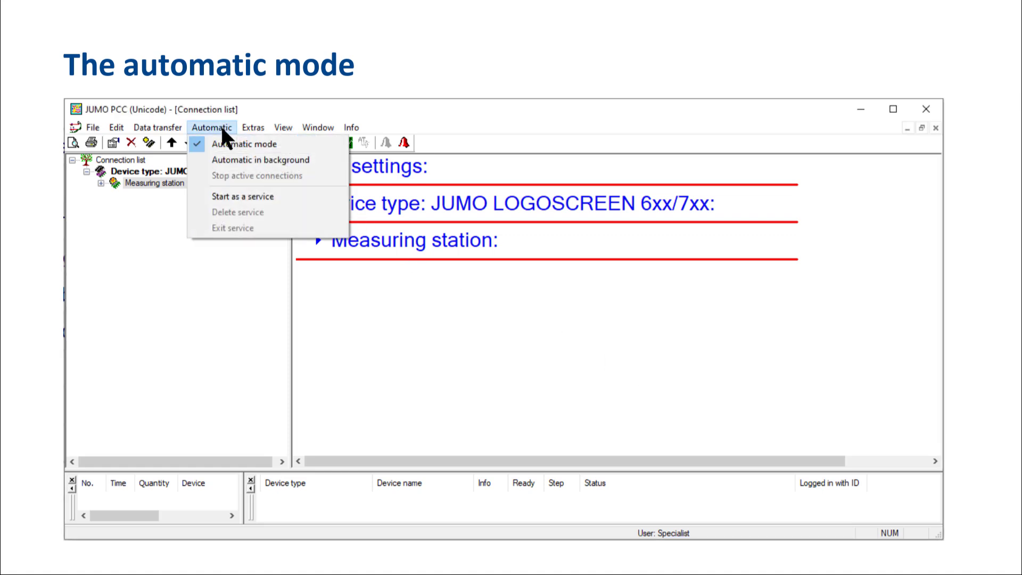